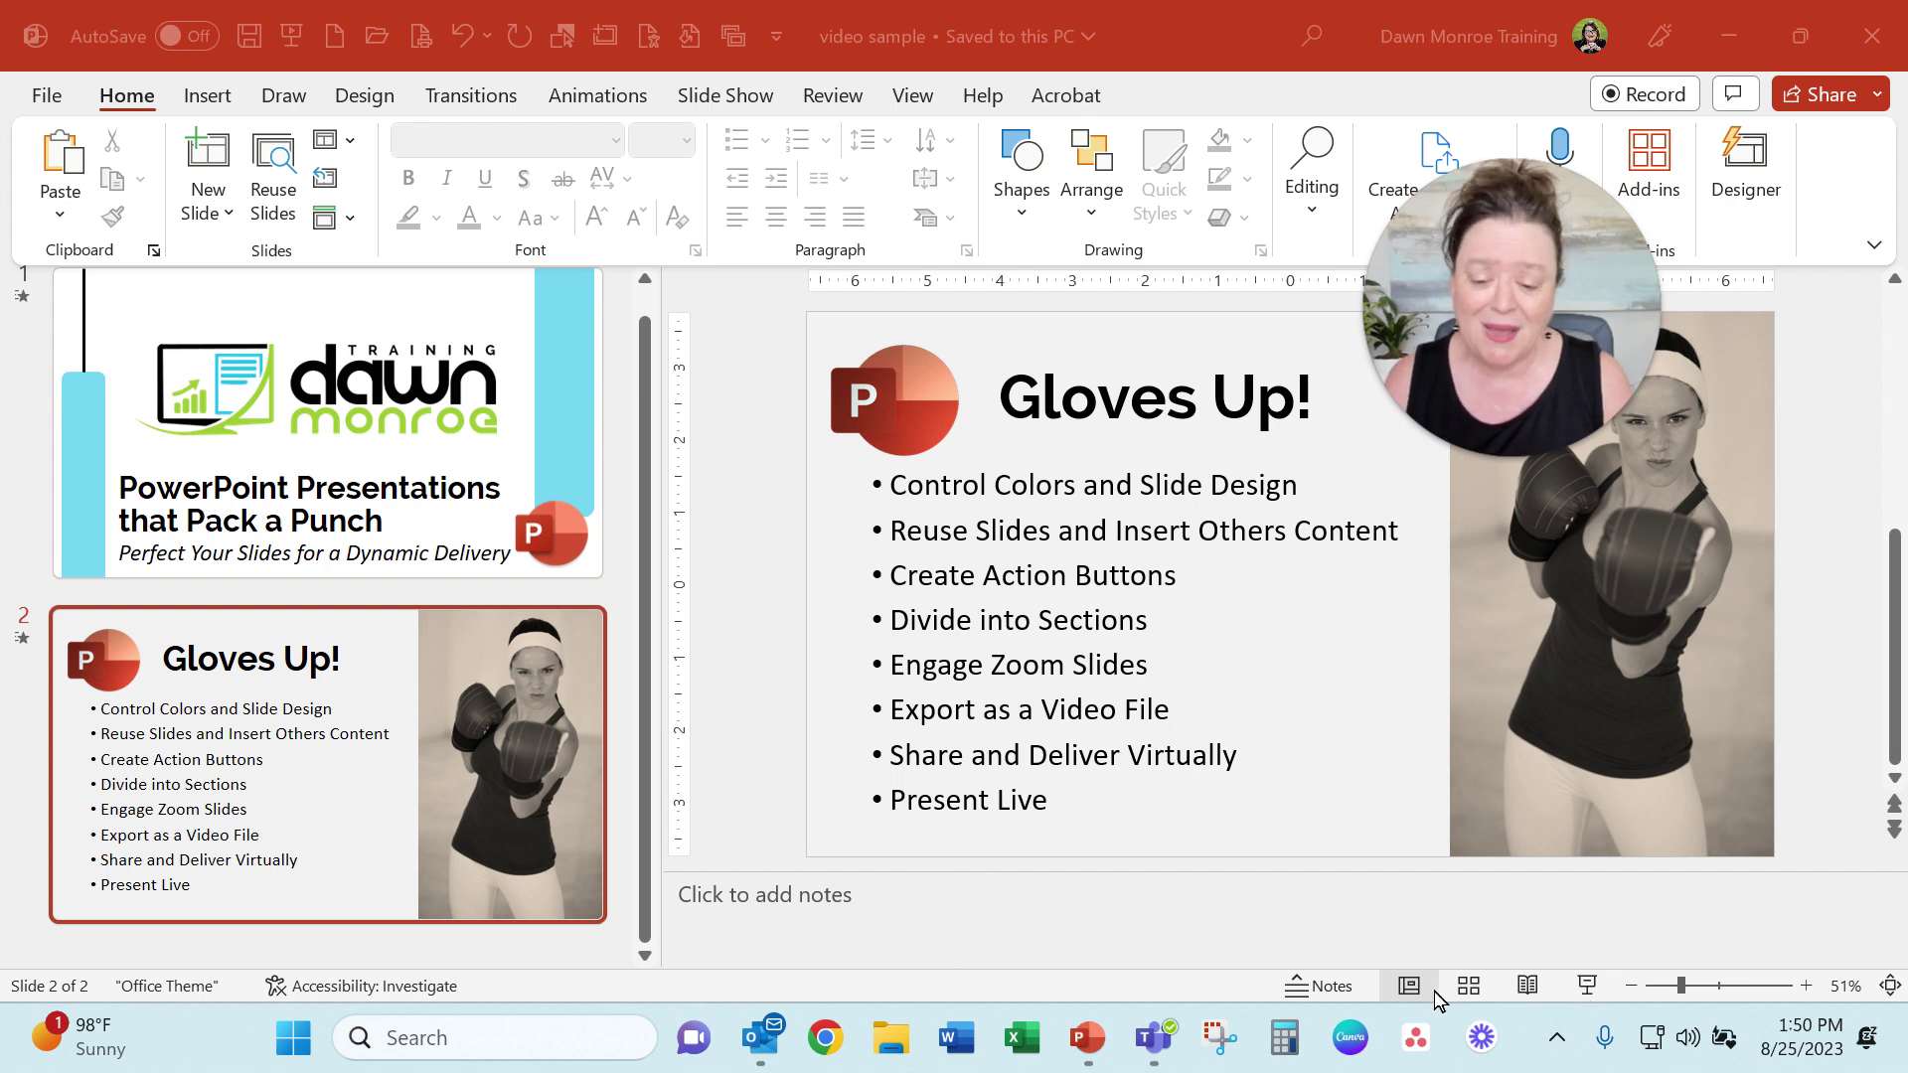
Switch the left pane to Outline view and select the eight Gloves Up! bullets
click(909, 98)
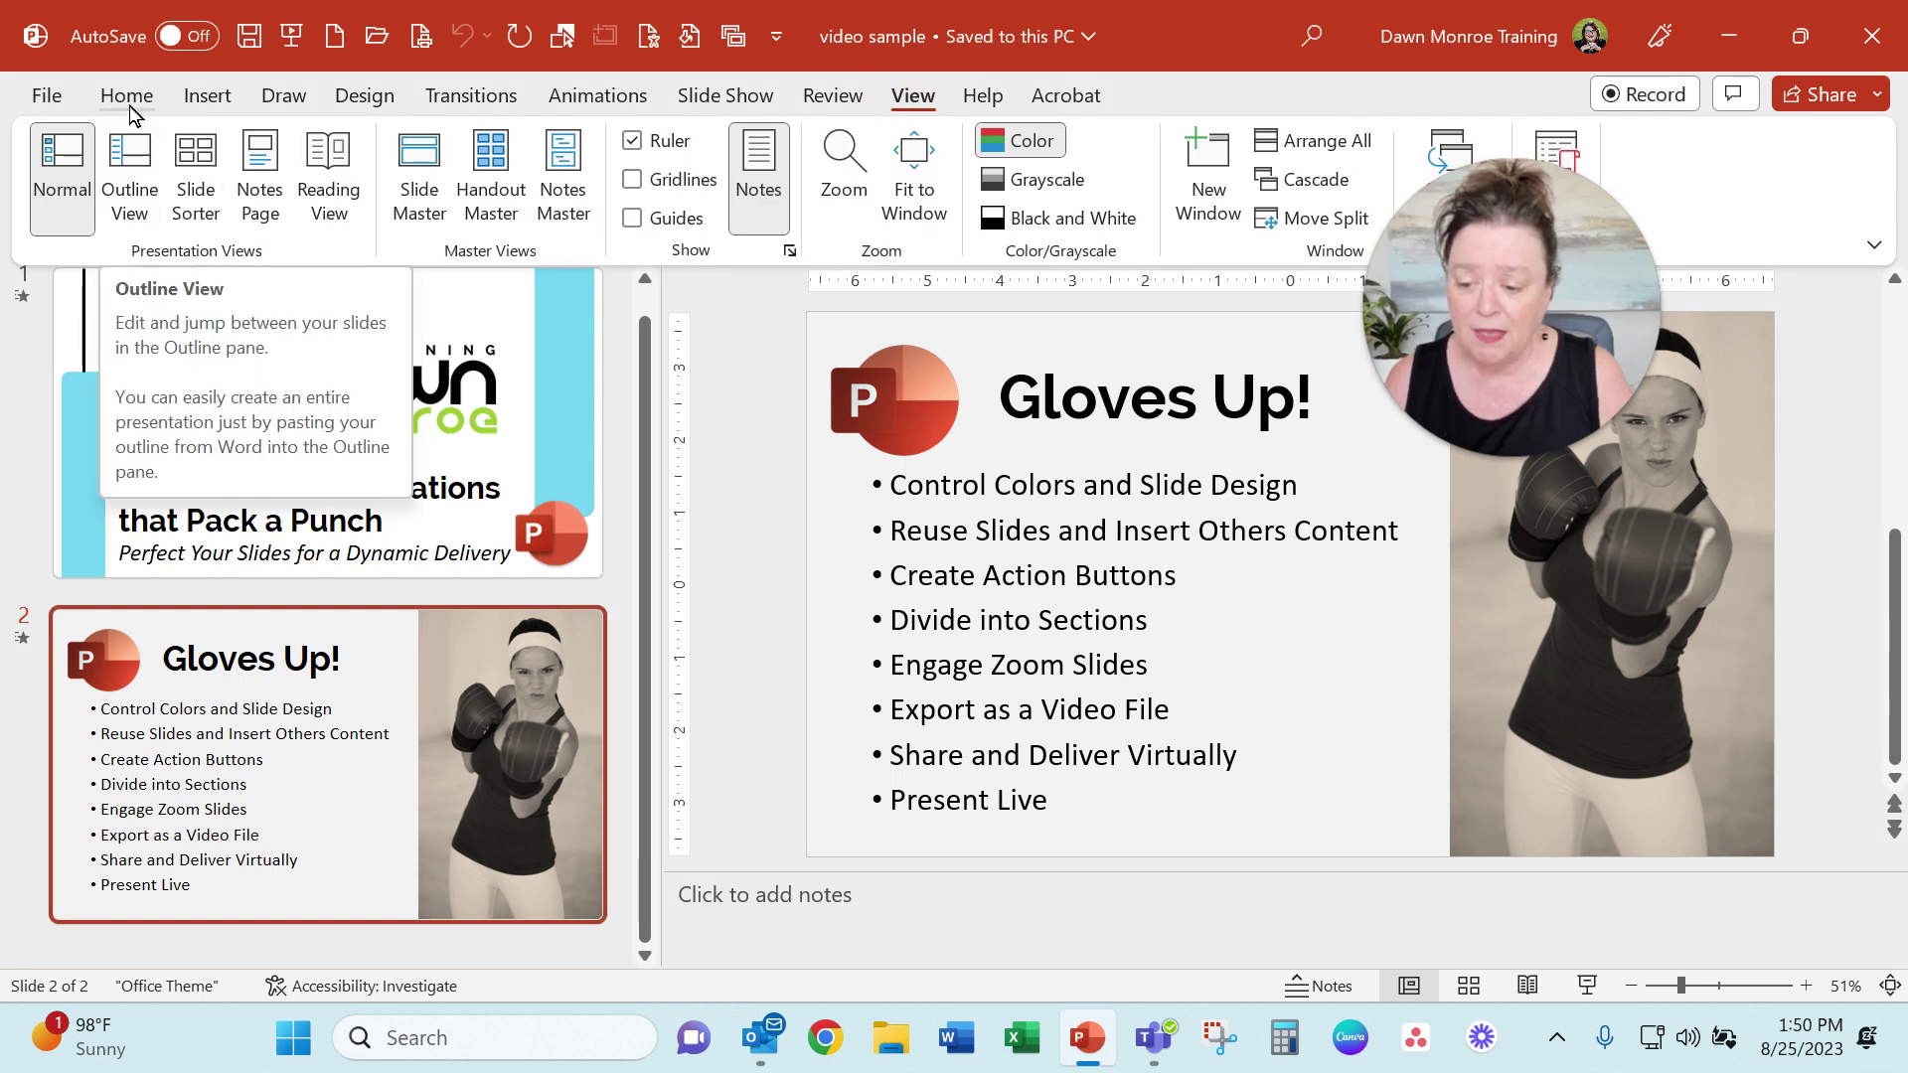
click(128, 95)
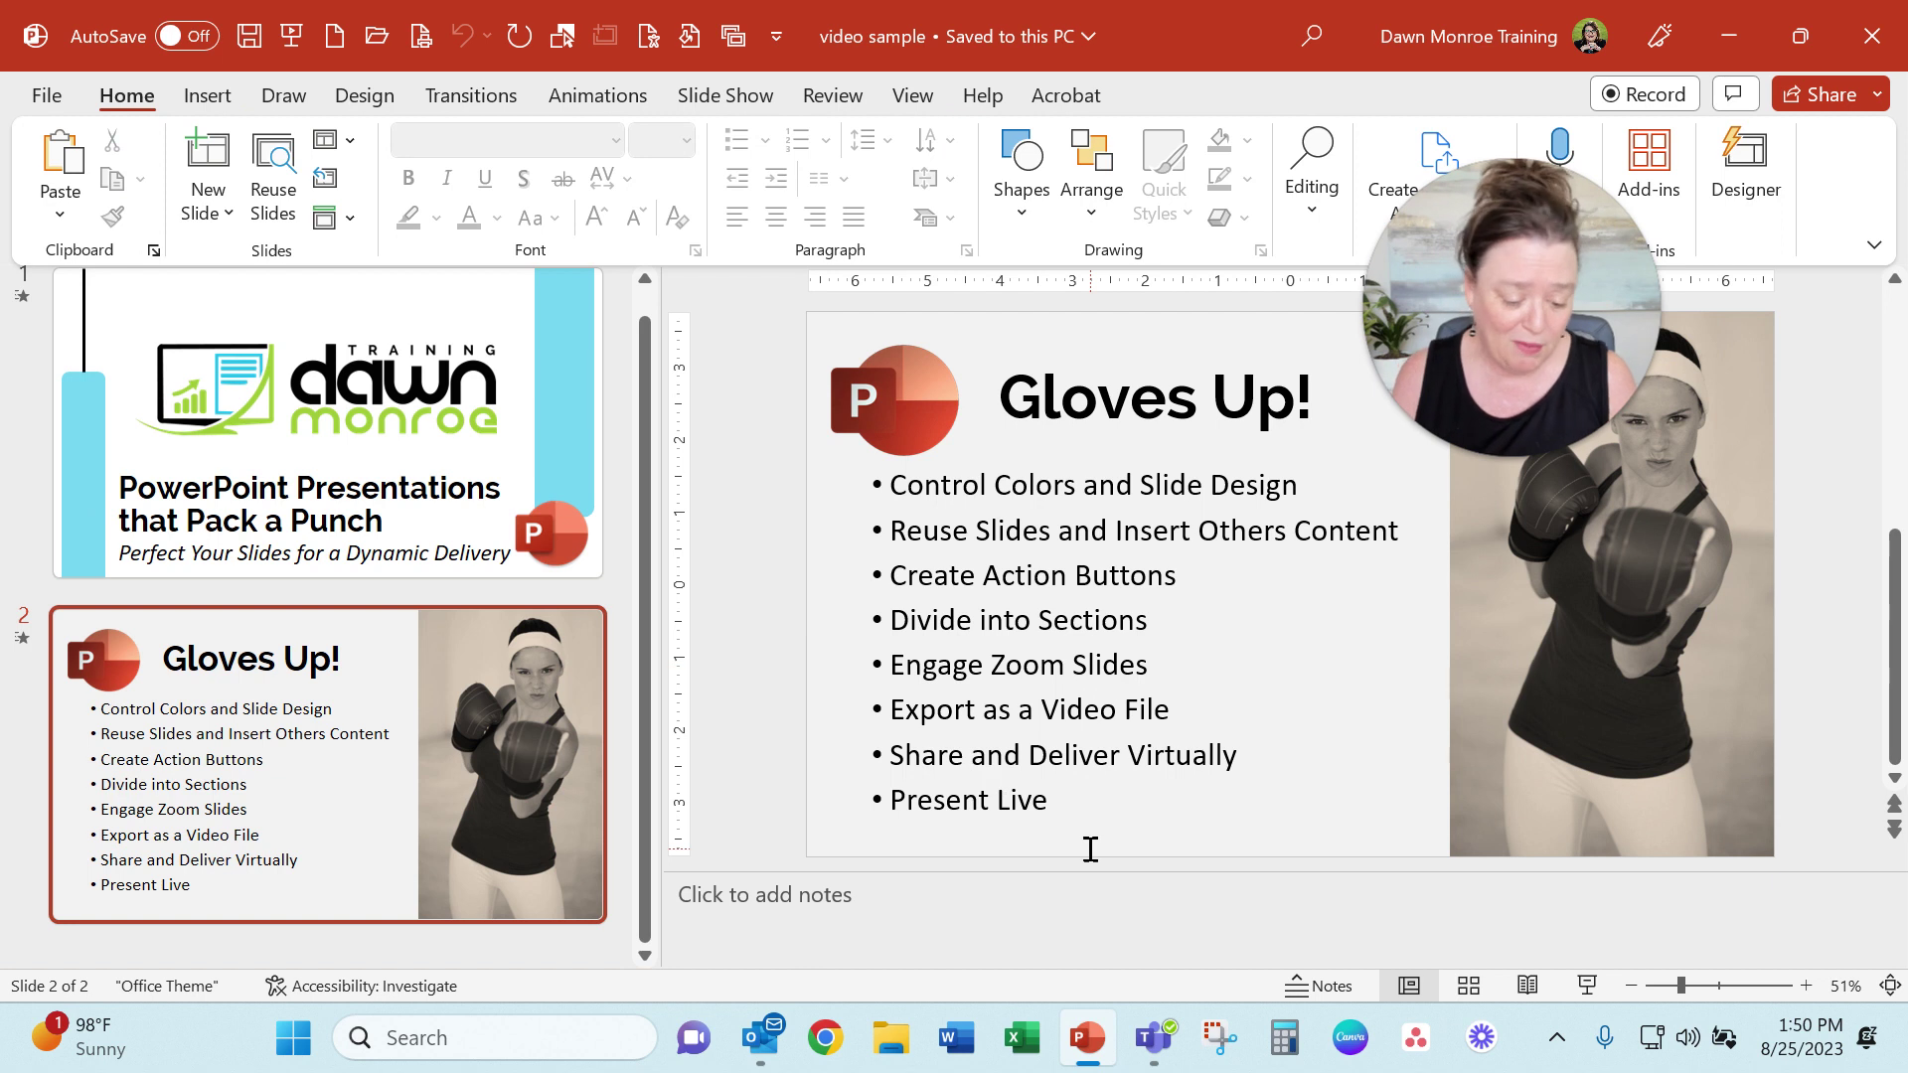
click(1410, 985)
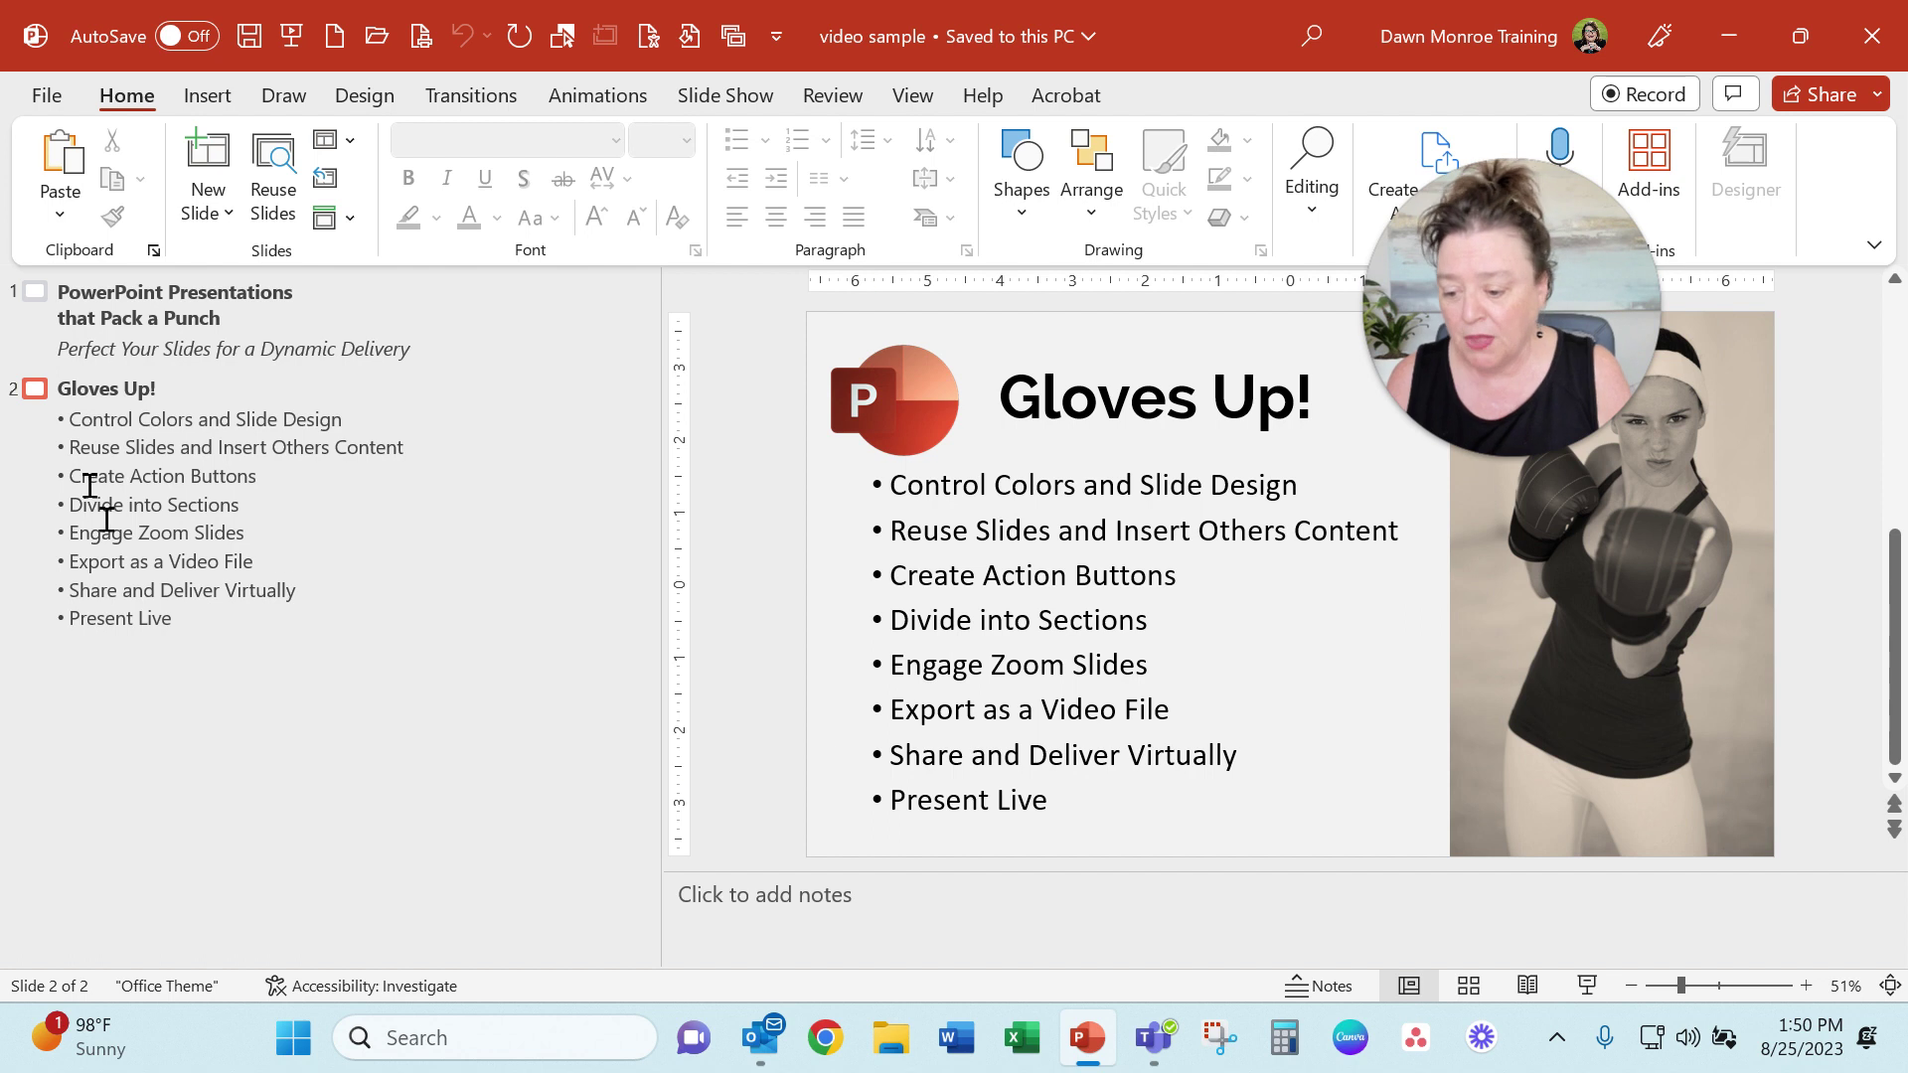
drag(76, 420, 259, 622)
key(ctrl+c)
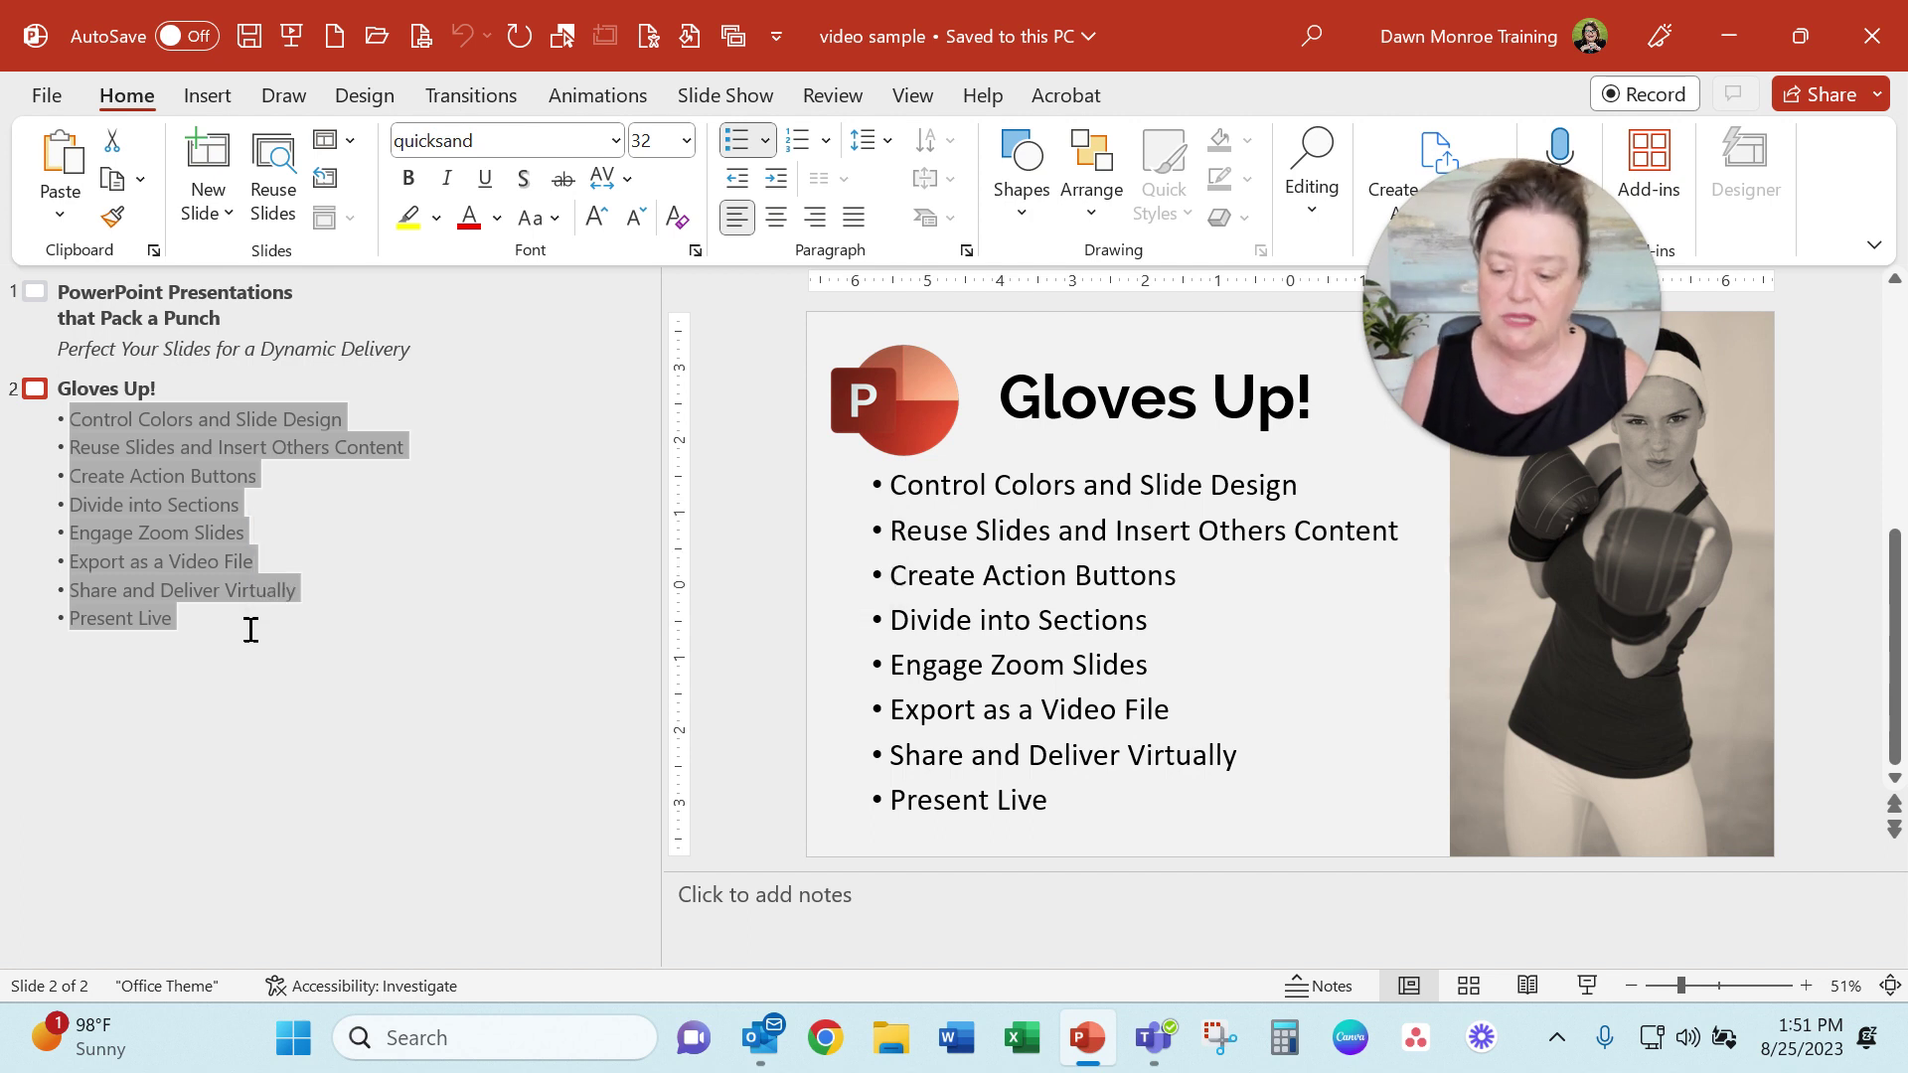
Paste a text-only copy of the eight bullets below Present Live, then select the copy
click(144, 662)
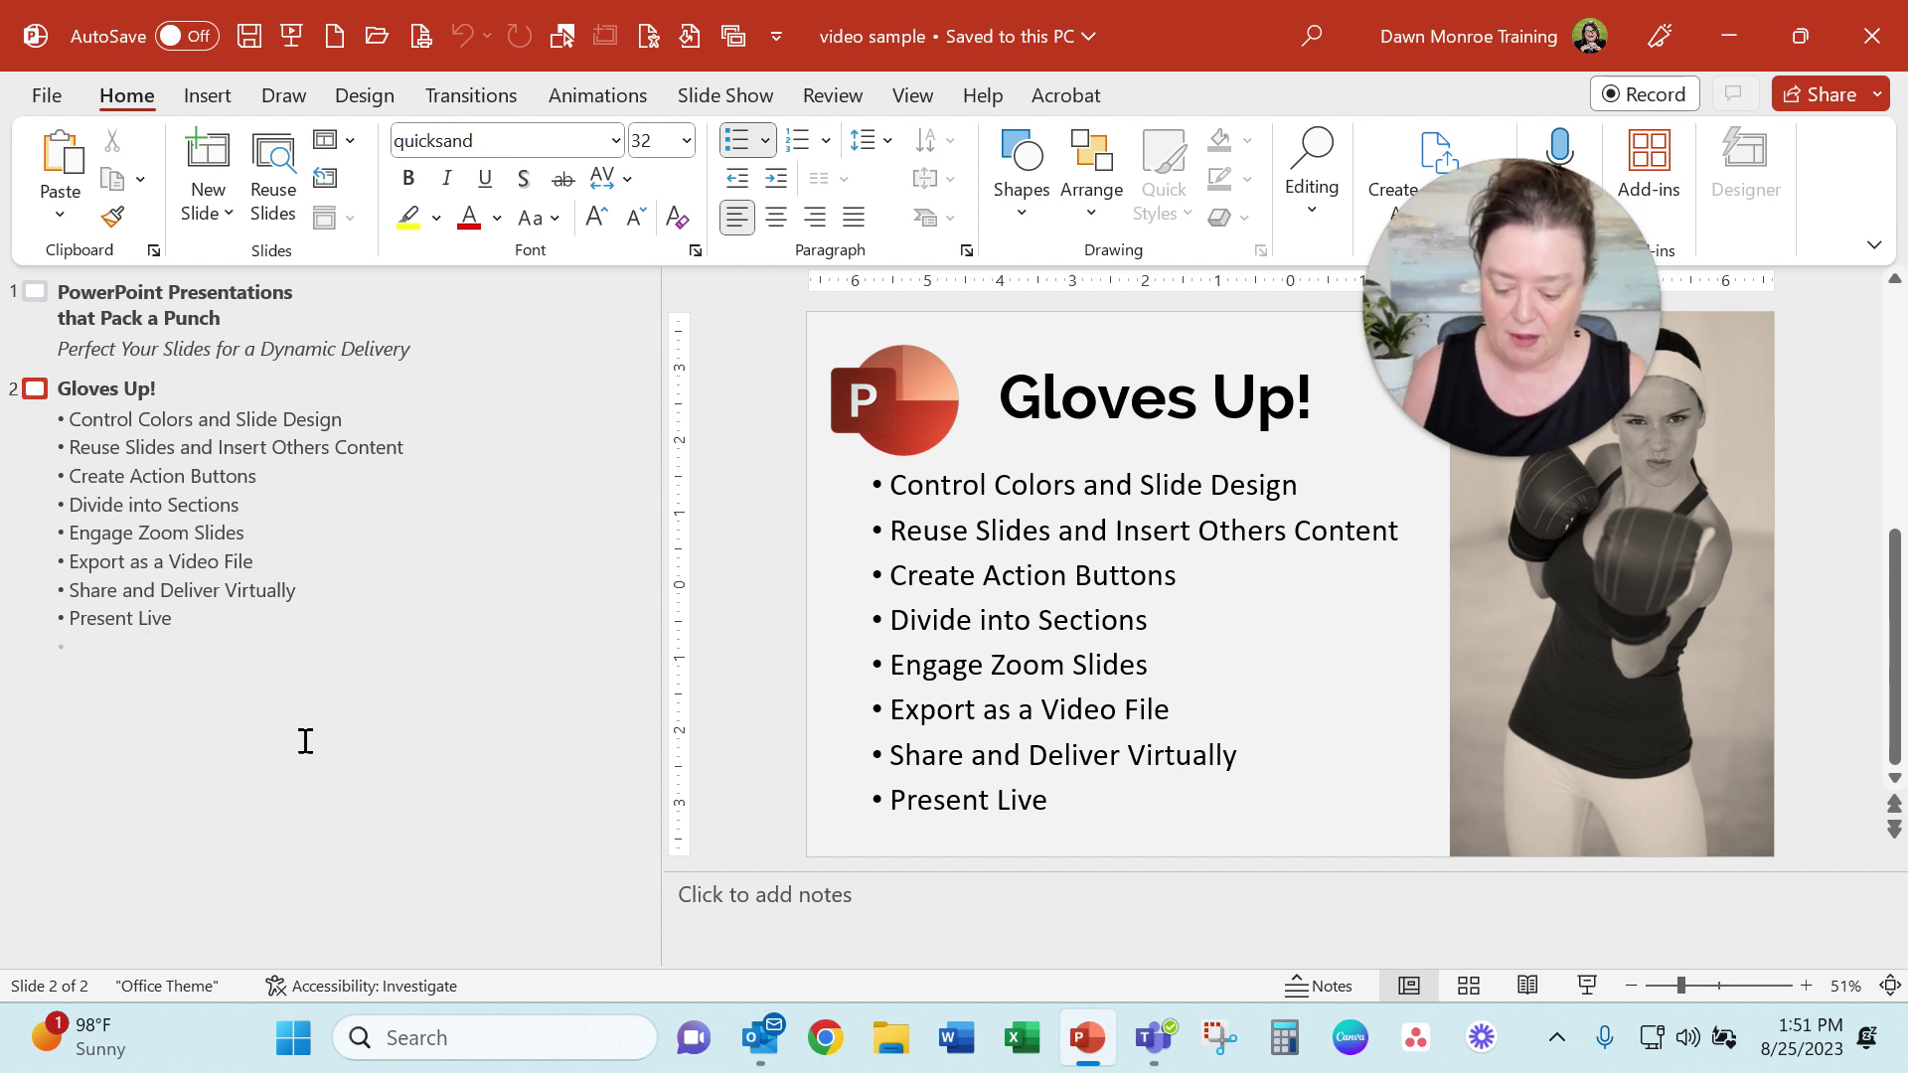
key(ctrl+v)
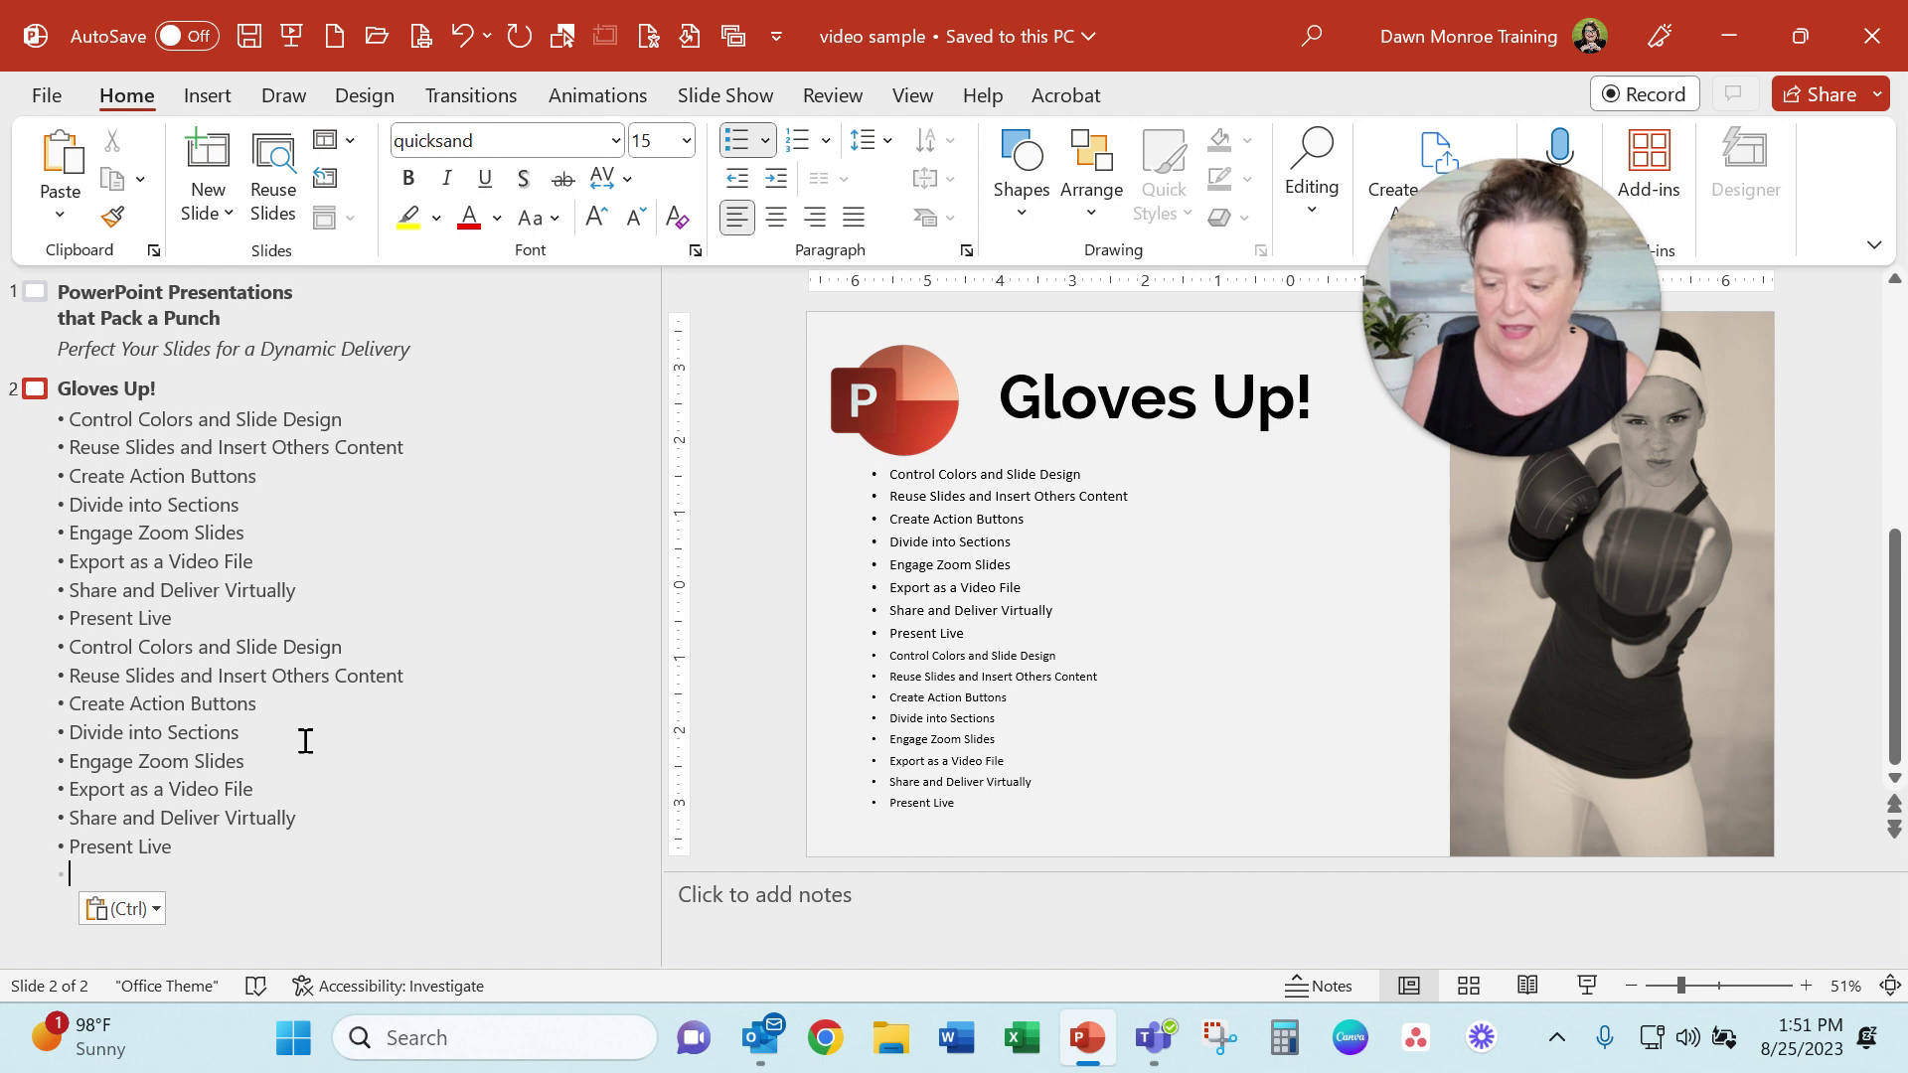
click(153, 916)
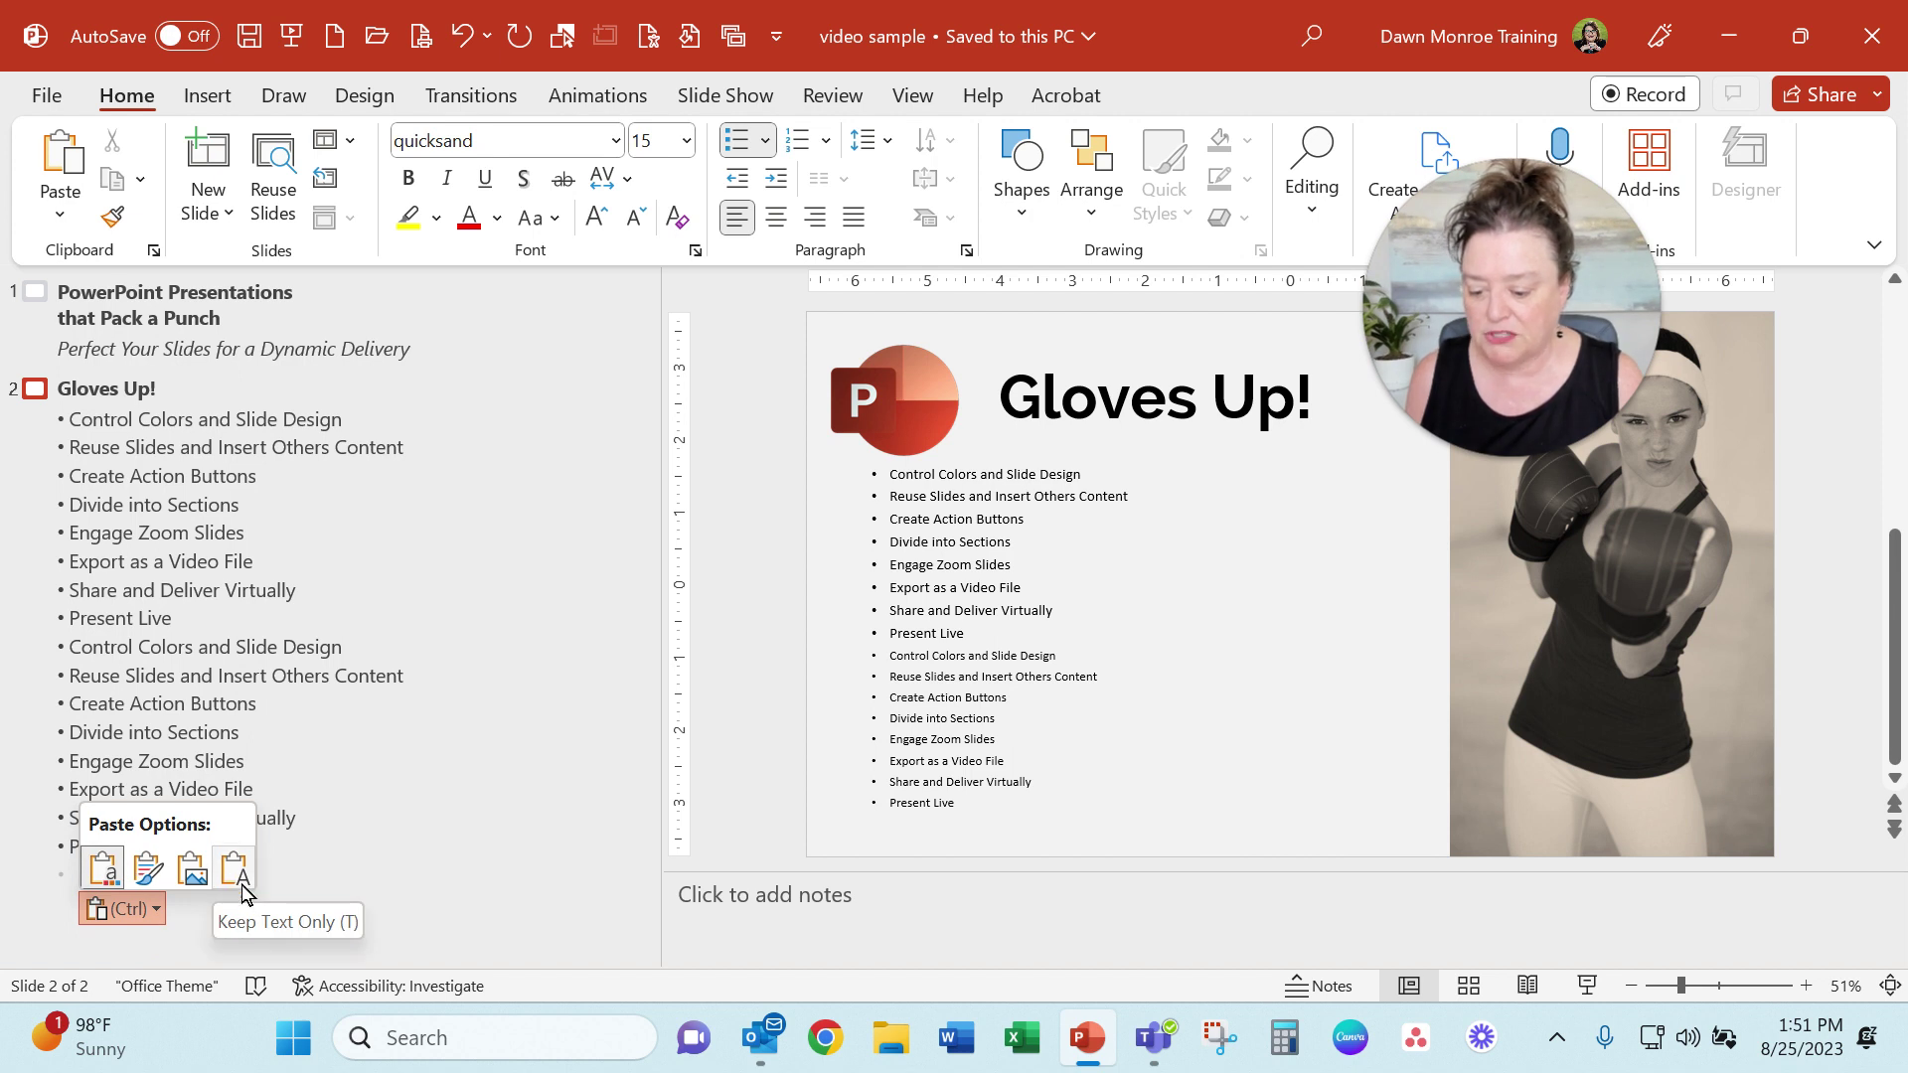
click(234, 872)
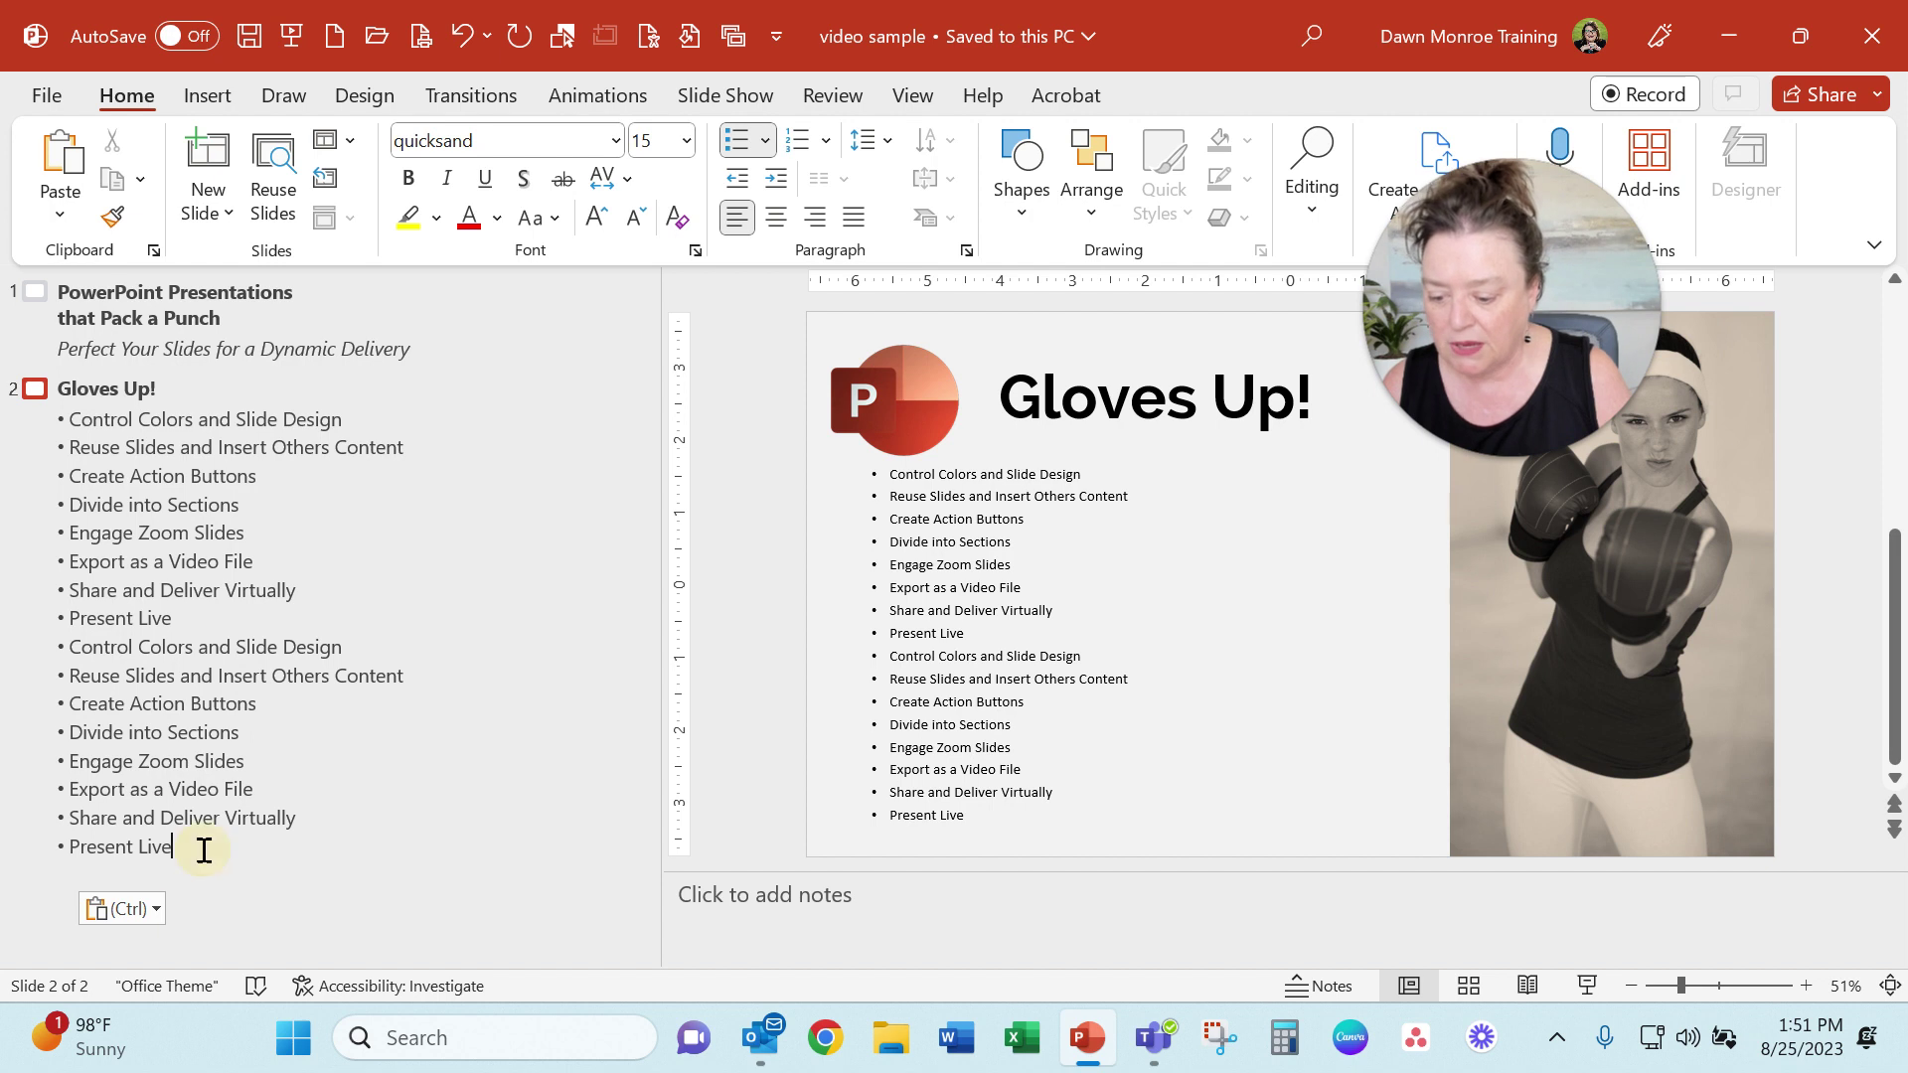
drag(198, 848, 62, 645)
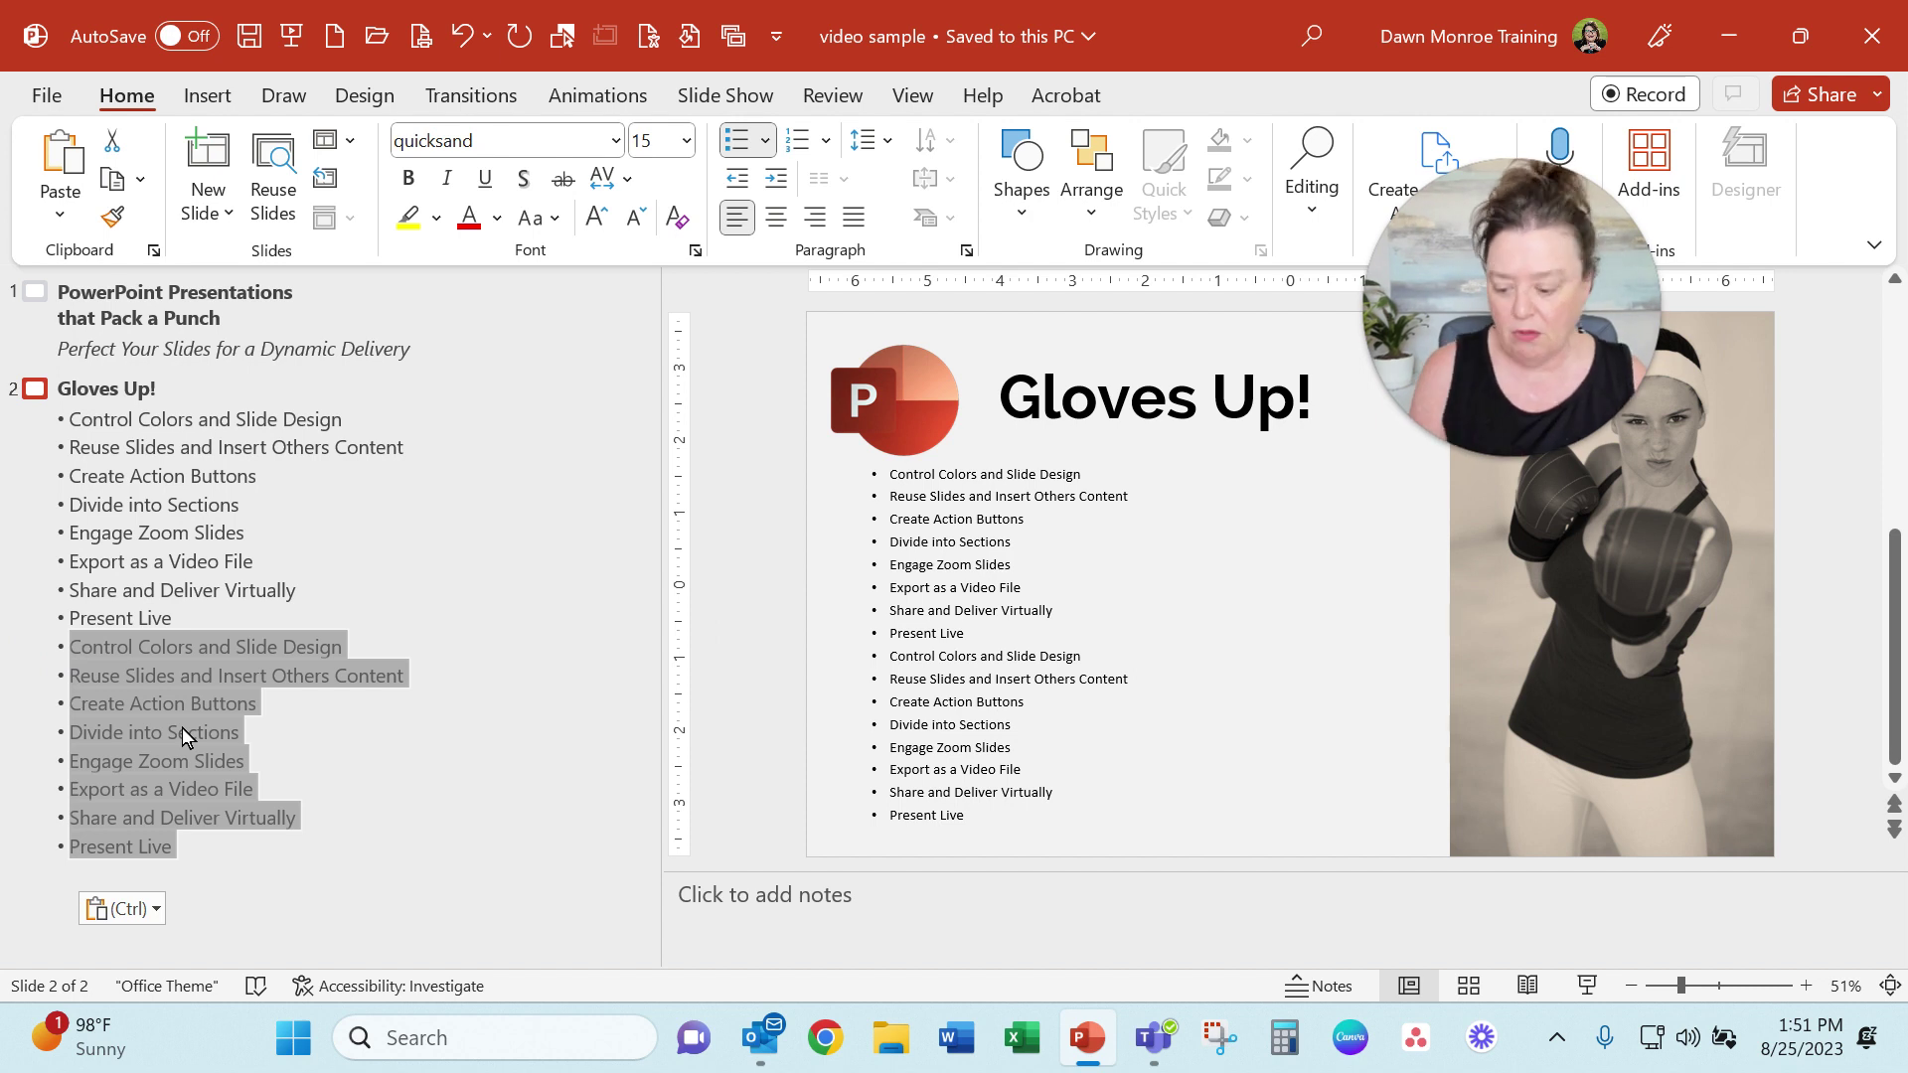
Promote the duplicated bullets into eight separate slide titles, creating slides 3–10
key(shift+Tab)
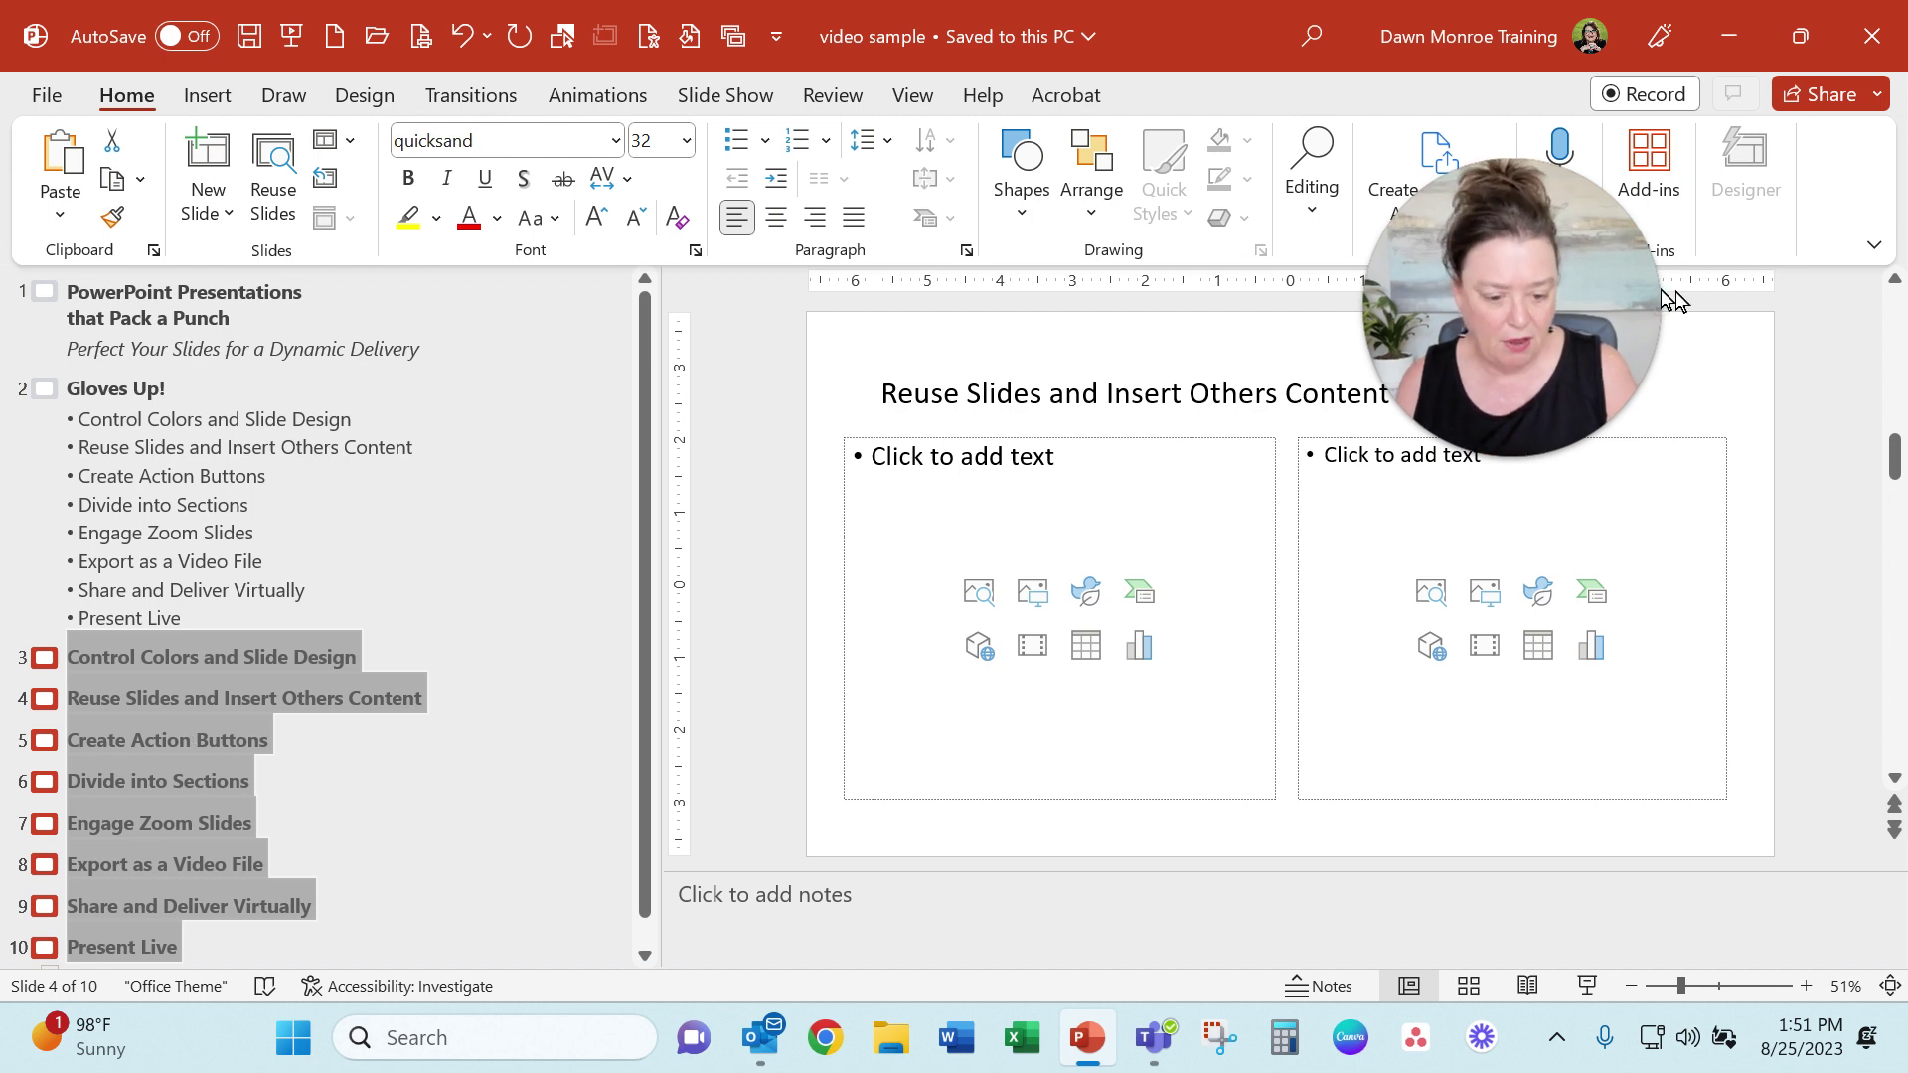
click(1625, 310)
Select slides 3–10 in the outline and reset their placeholders to the default formatting
drag(1625, 311, 1819, 269)
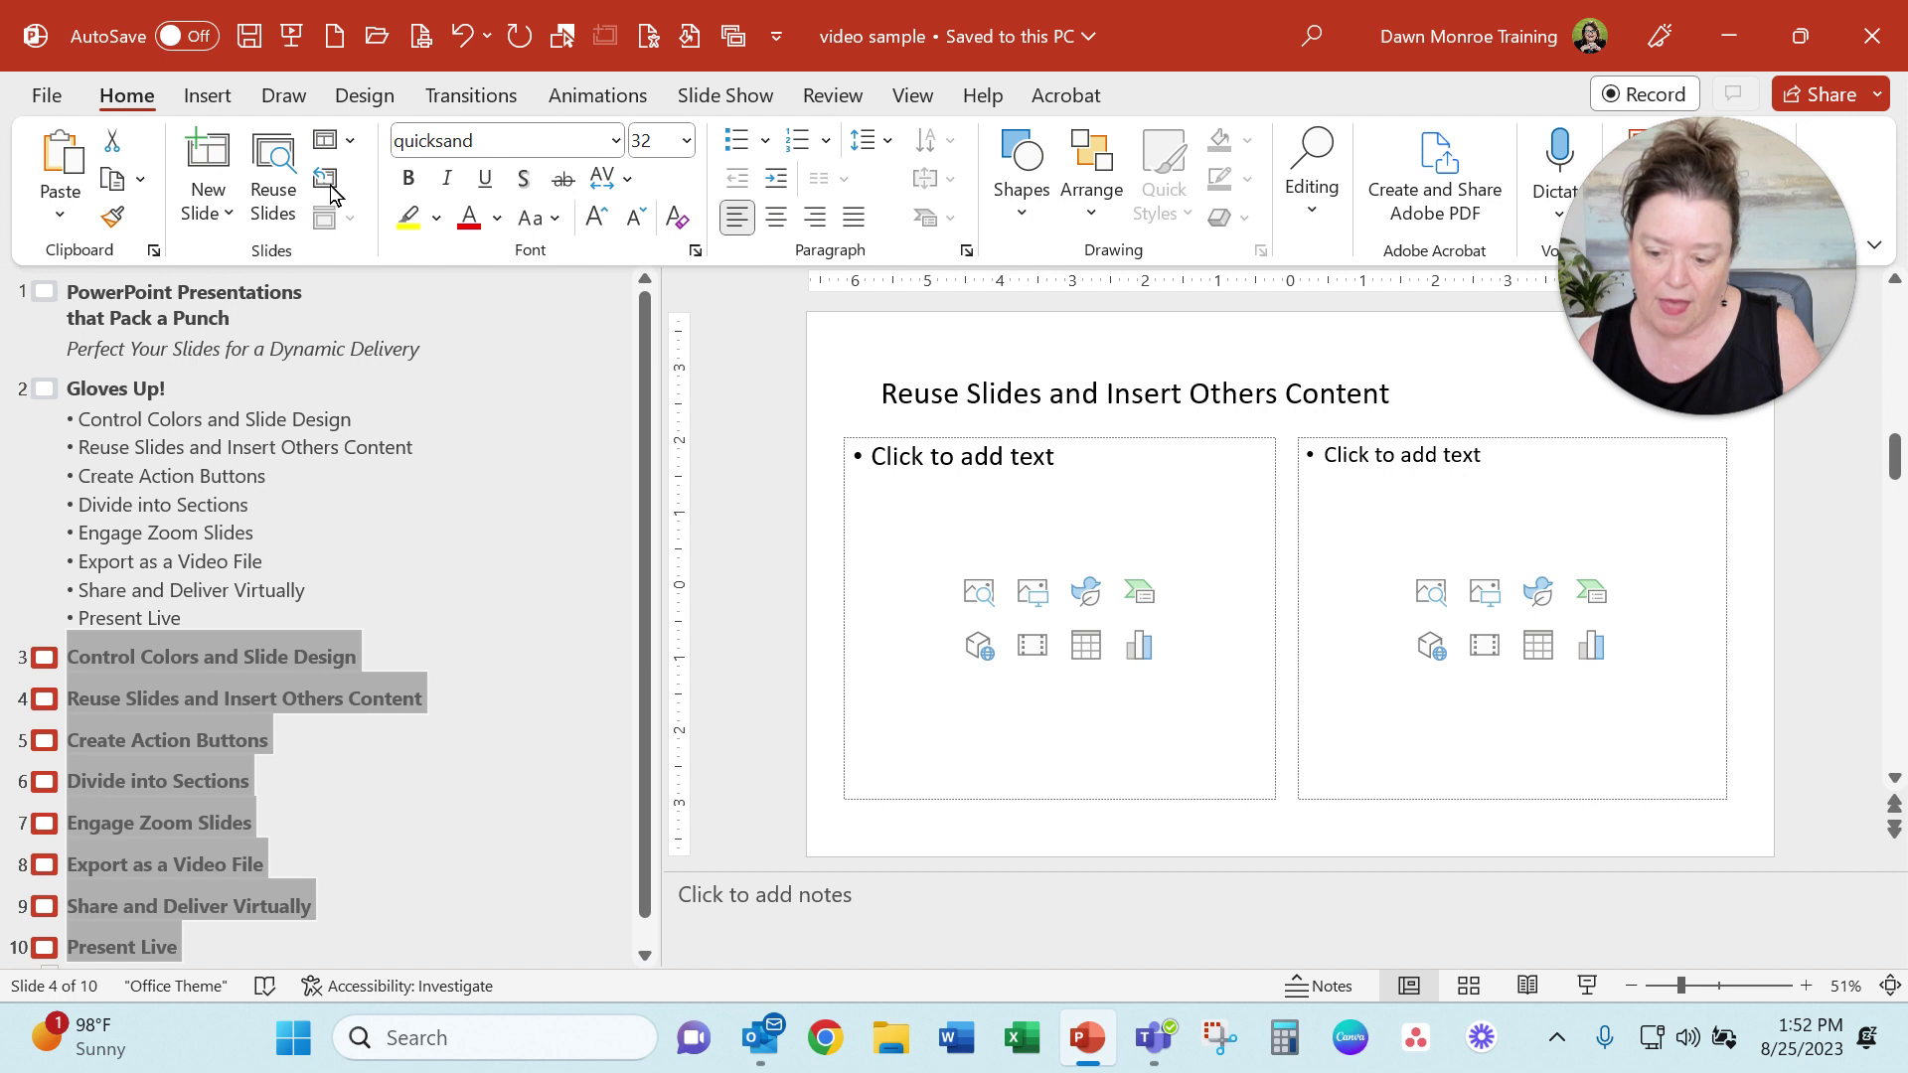
click(329, 183)
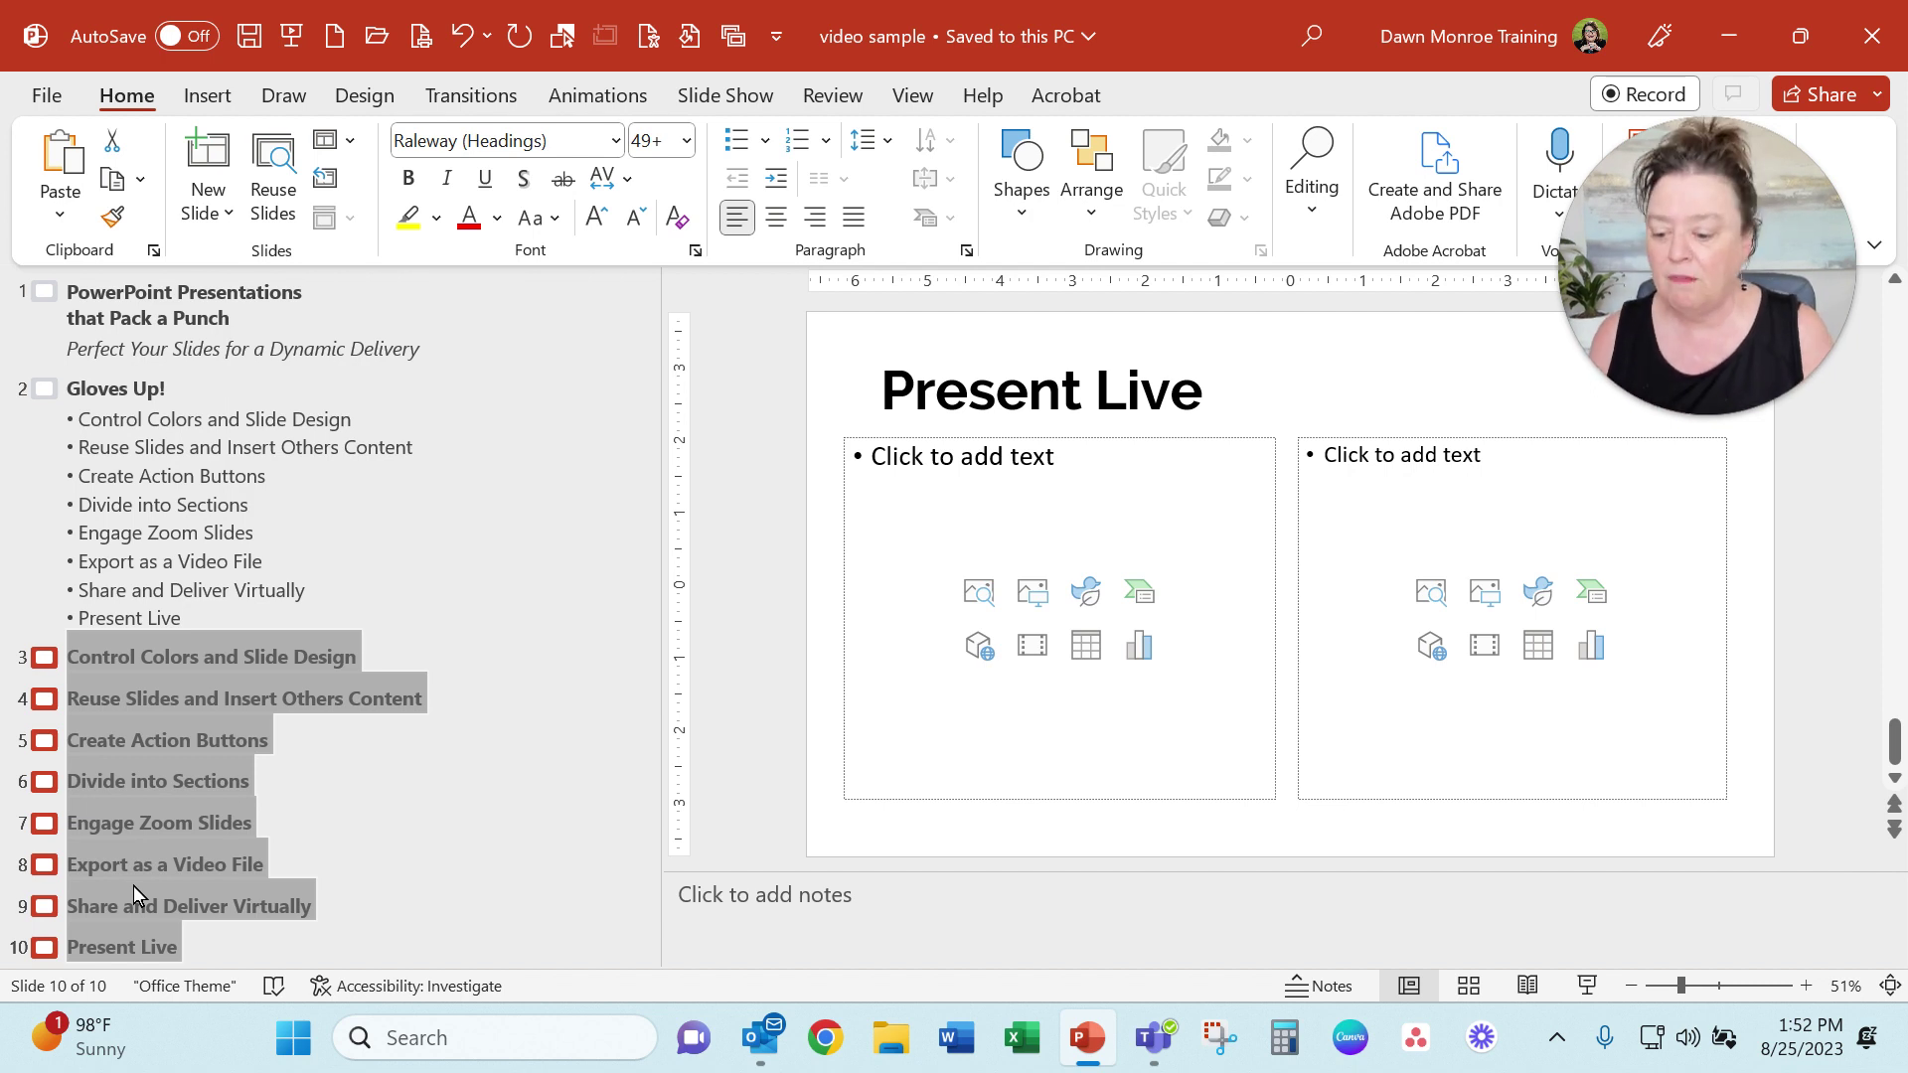
right_click(194, 755)
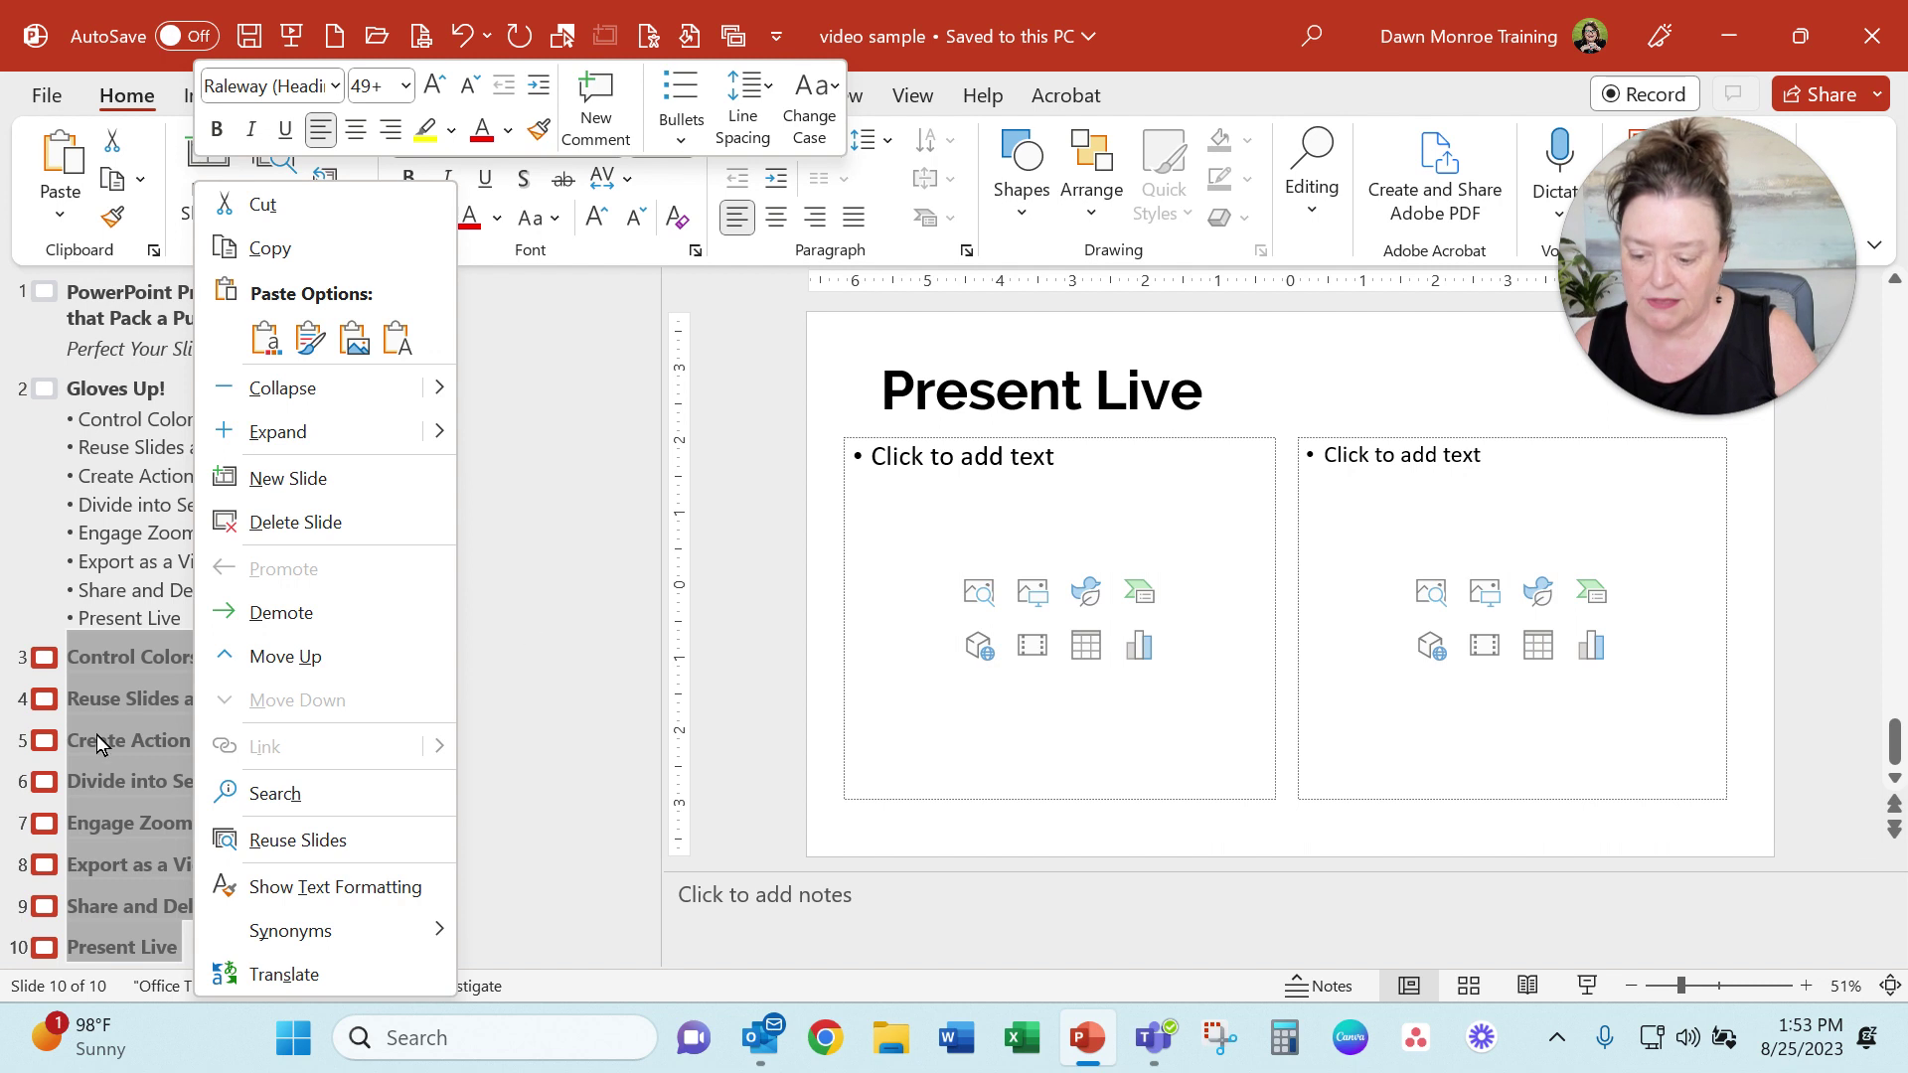
key(Escape)
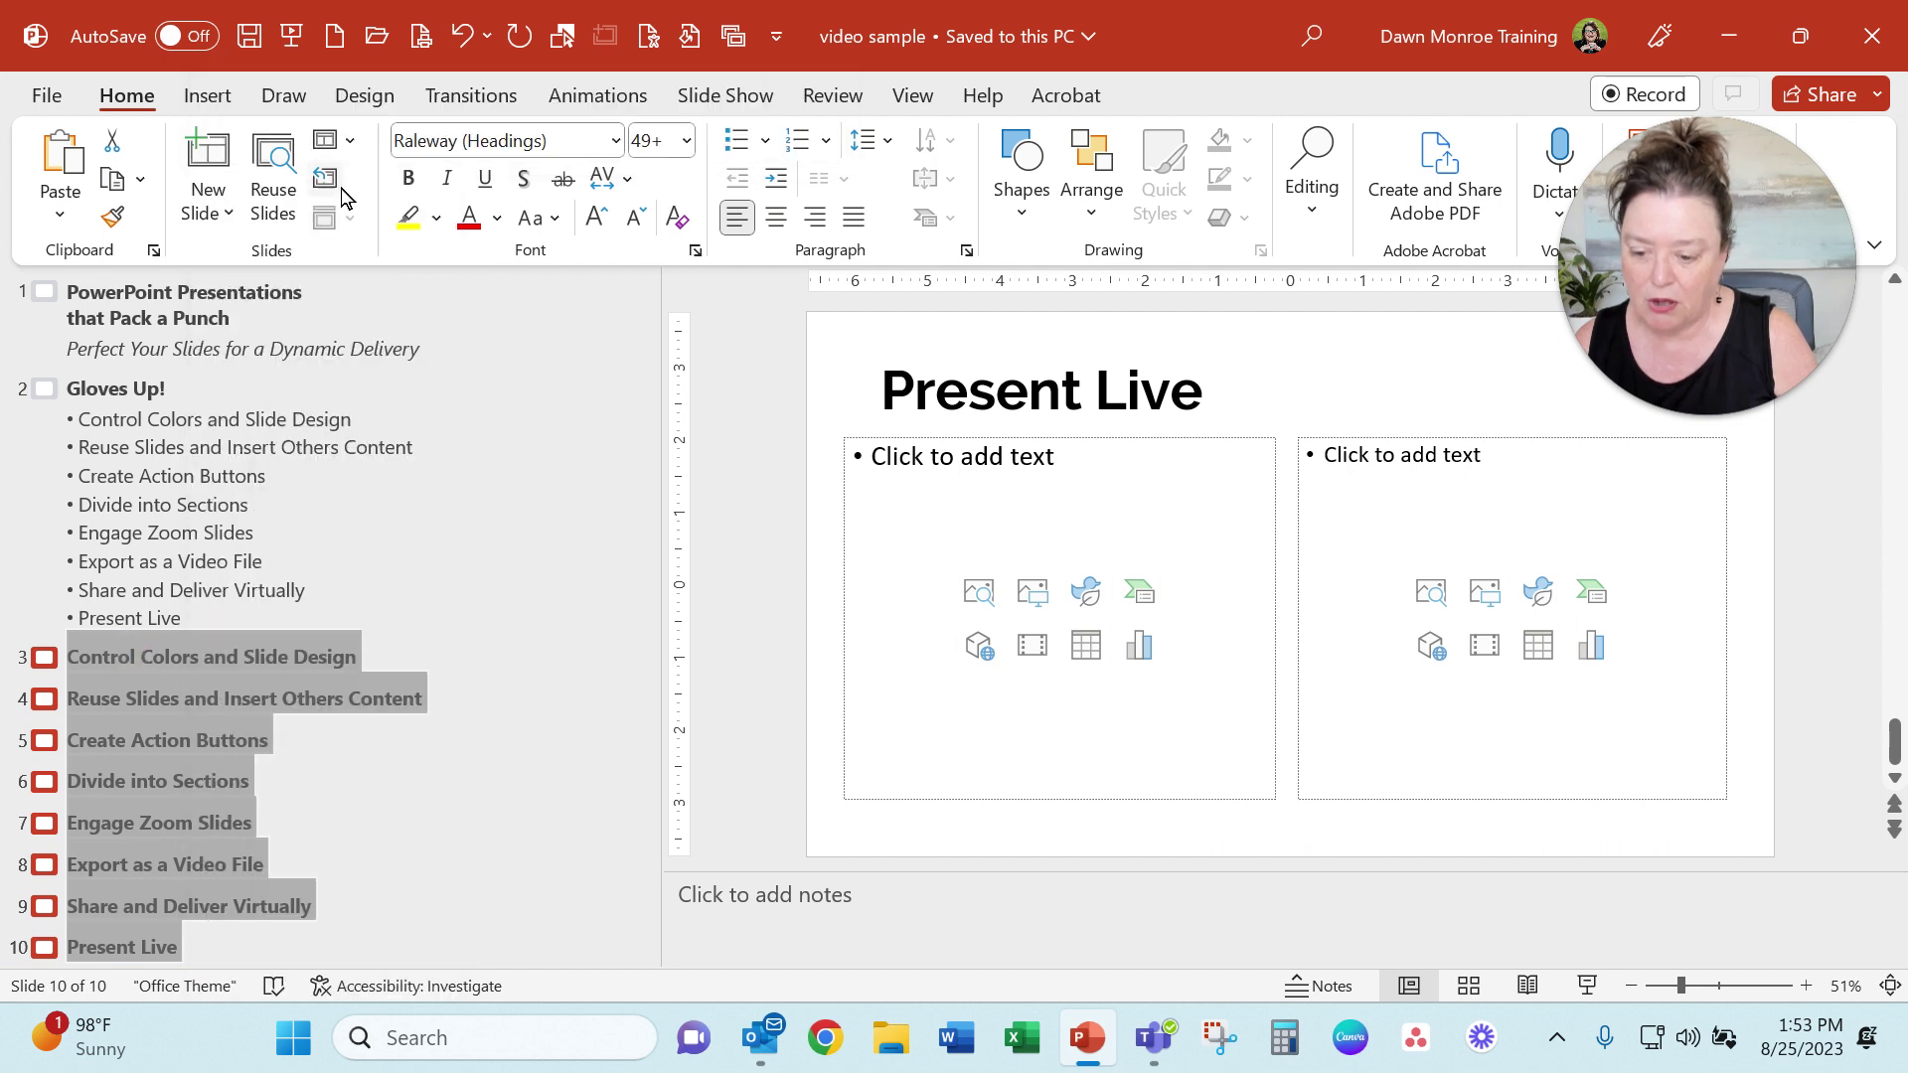